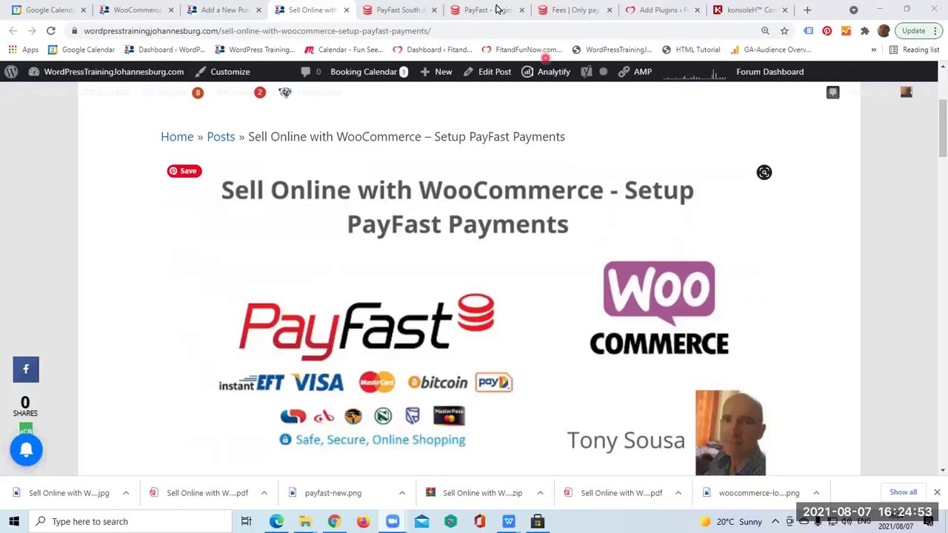
Step: Open PayFast's Fees page listing per-method charges, such as 3.5% plus R 2.00 for credit cards
{"action": "left_click", "coordinate": [396, 9]}
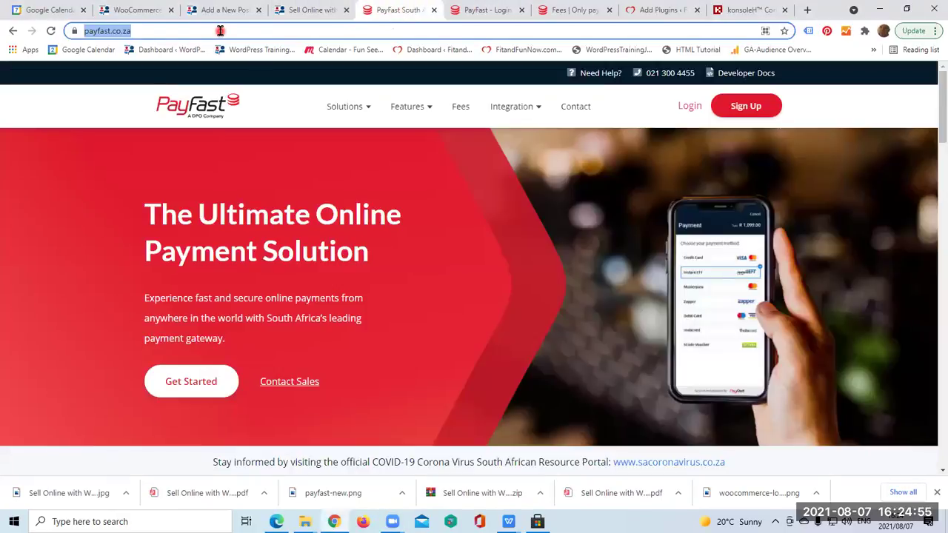
{"action": "left_click", "coordinate": [117, 90]}
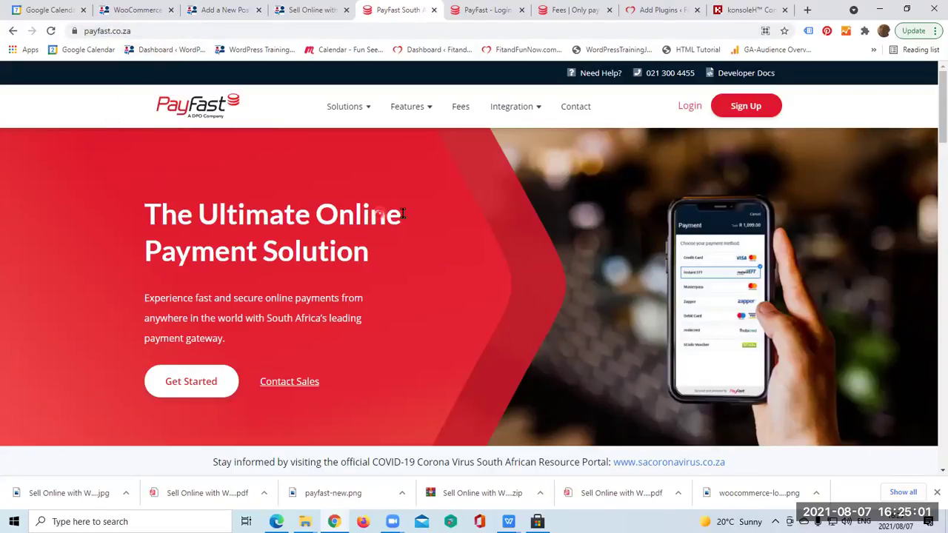
{"action": "left_click", "coordinate": [375, 319]}
{"action": "left_click", "coordinate": [574, 13]}
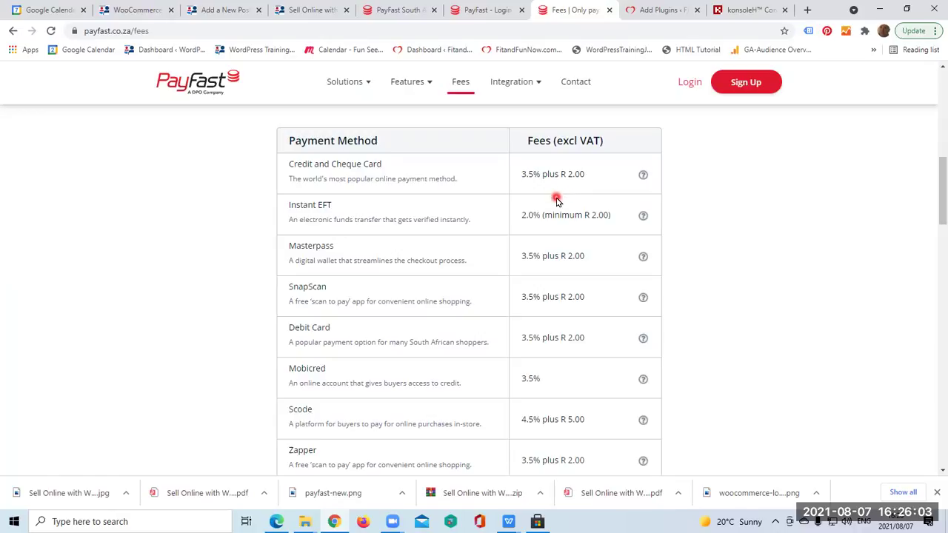
Step: Search the plugin directory for 'payfast', then install and activate WooCommerce PayFast Gateway
{"action": "left_click", "coordinate": [663, 12]}
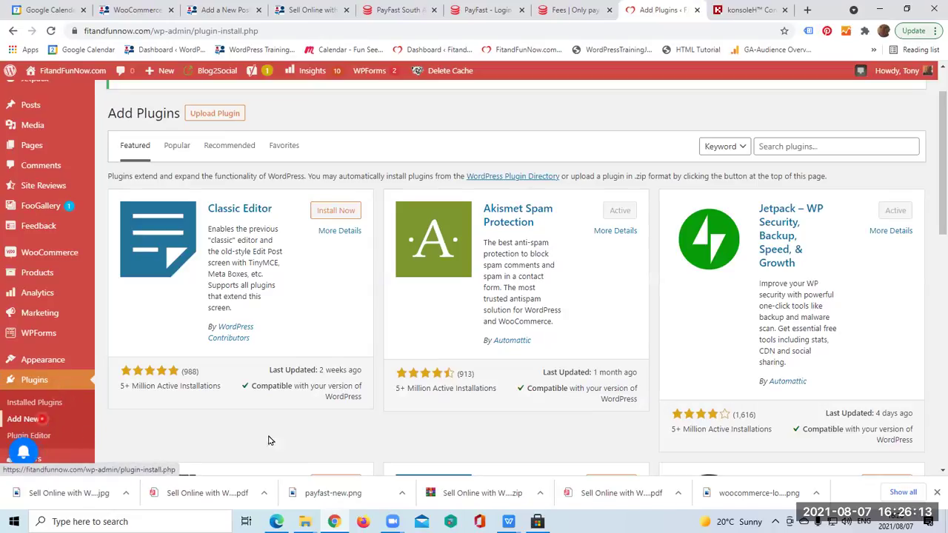
{"action": "left_click", "coordinate": [821, 146]}
{"action": "type", "text": "payfast"}
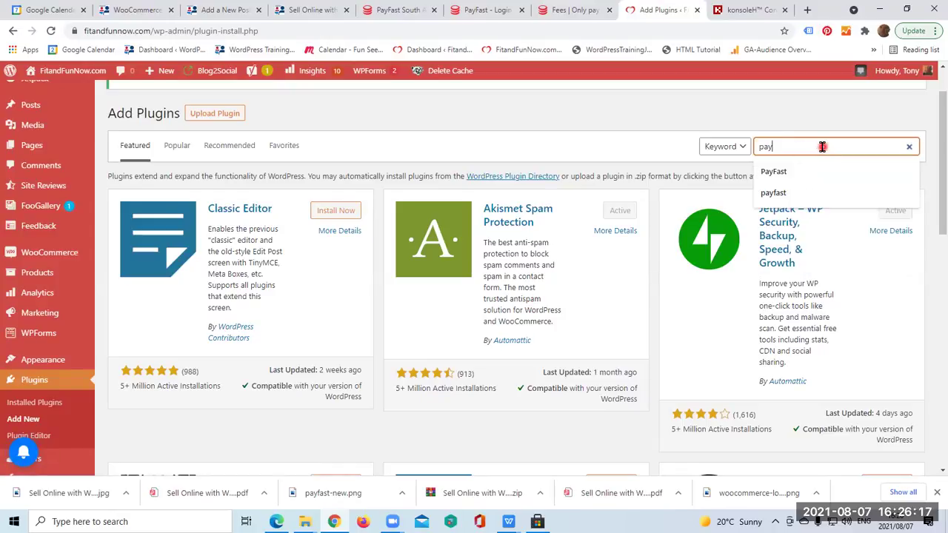
{"action": "left_click", "coordinate": [783, 171]}
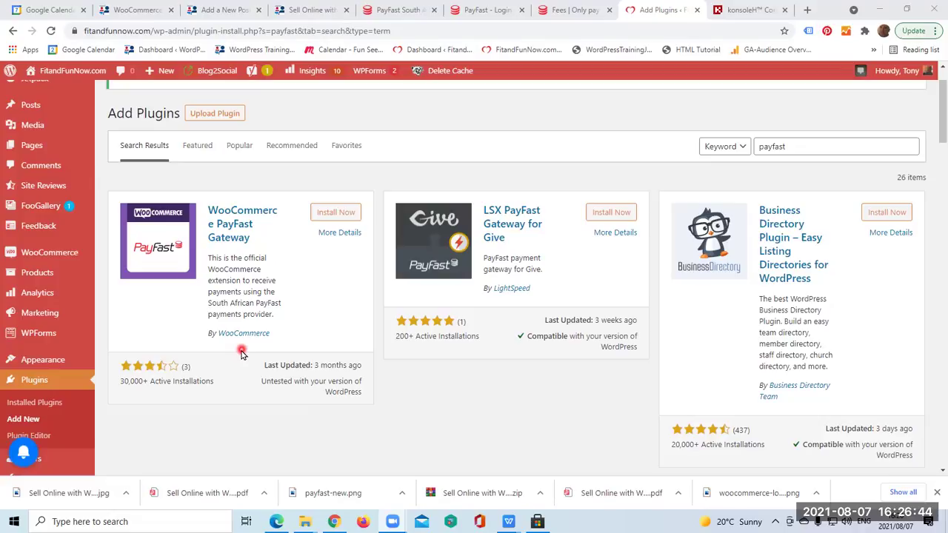
{"action": "left_click", "coordinate": [337, 213]}
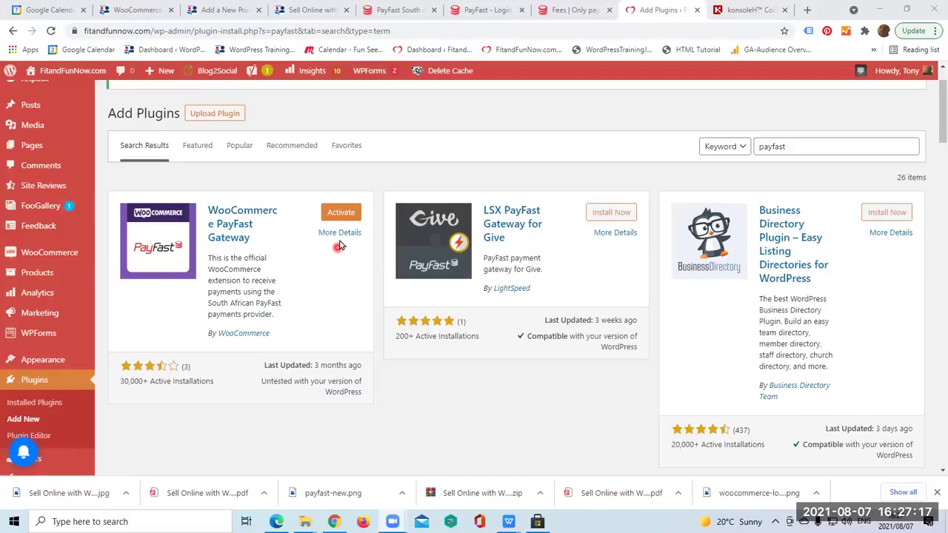
{"action": "left_click", "coordinate": [335, 214]}
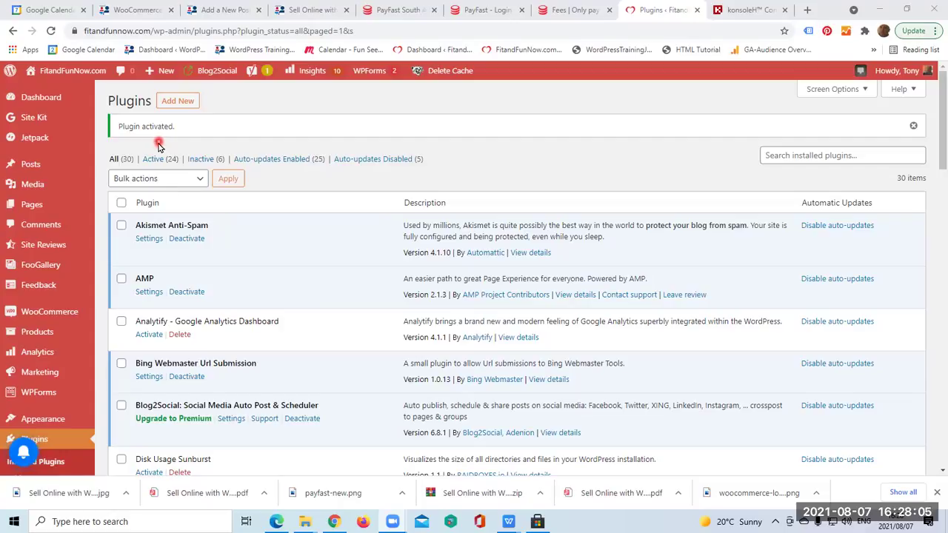
Step: Scroll the Plugins list to confirm WooCommerce PayFast Gateway is installed and active
{"action": "scroll", "coordinate": [255, 320], "scroll_direction": "down", "scroll_amount": 5}
{"action": "scroll", "coordinate": [276, 337], "scroll_direction": "down", "scroll_amount": 8}
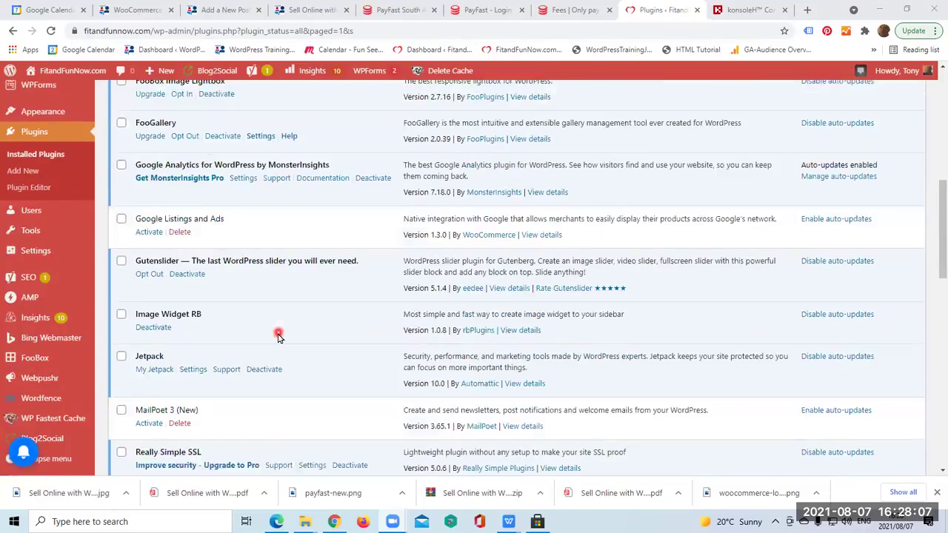
{"action": "scroll", "coordinate": [269, 355], "scroll_direction": "down", "scroll_amount": 2}
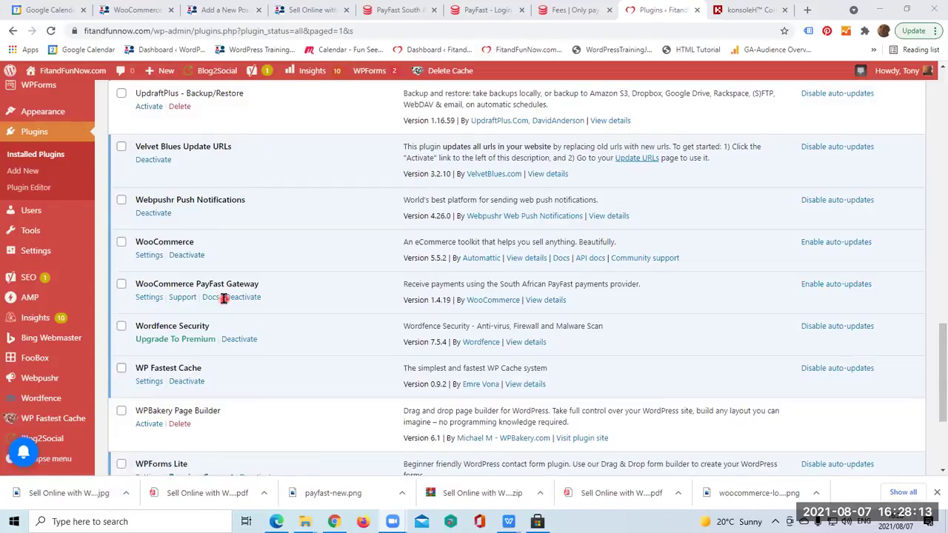
{"action": "scroll", "coordinate": [56, 356], "scroll_direction": "up", "scroll_amount": 2}
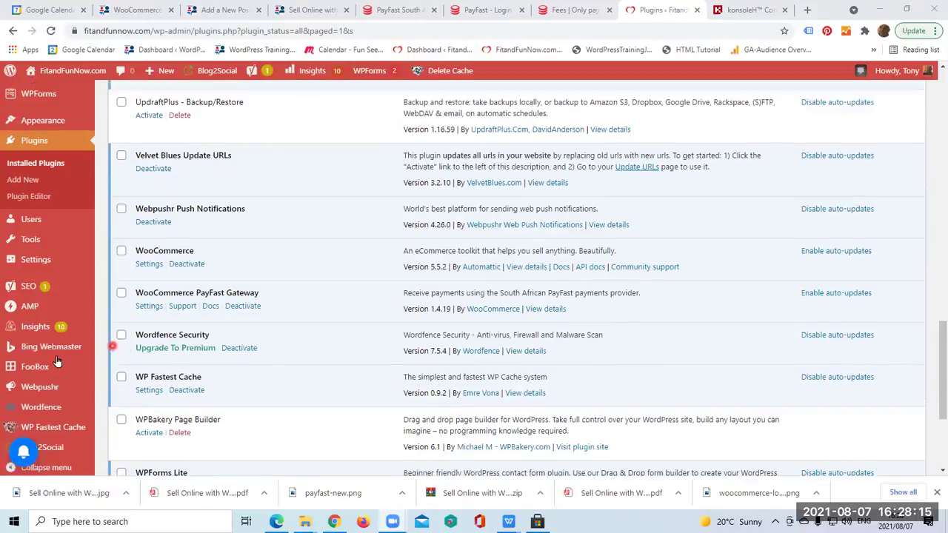
{"action": "mouse_move", "coordinate": [54, 359]}
{"action": "scroll", "coordinate": [54, 358], "scroll_direction": "up", "scroll_amount": 2}
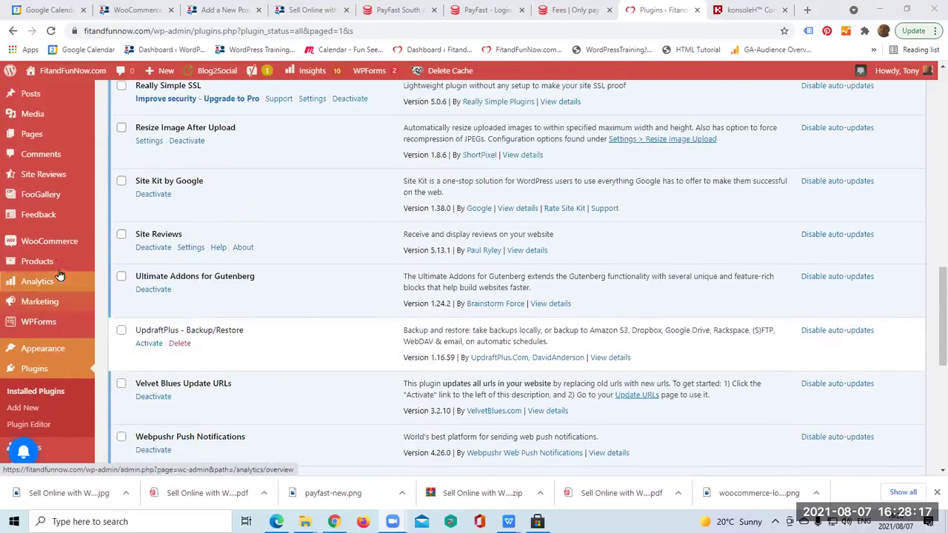
Step: Go to the WooCommerce Home page from the admin sidebar
{"action": "mouse_move", "coordinate": [53, 249]}
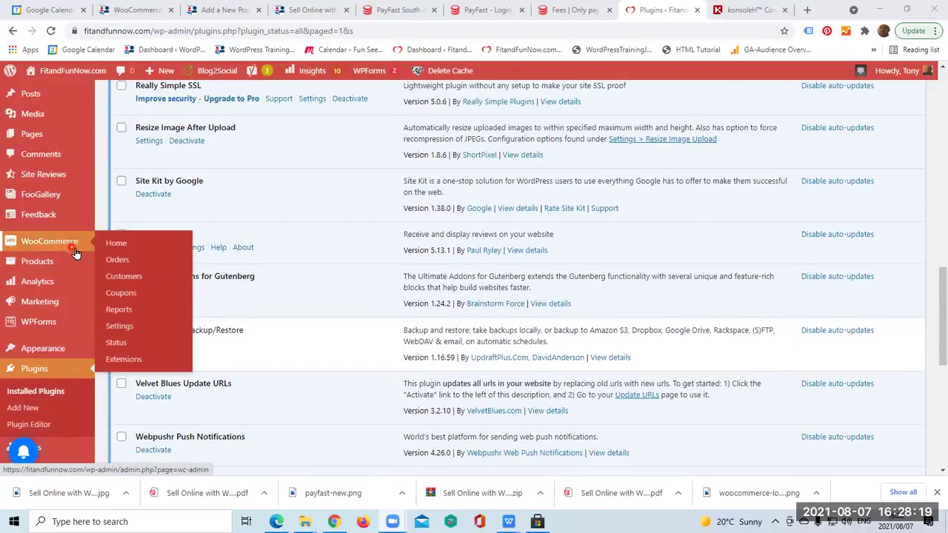
{"action": "left_click", "coordinate": [77, 251]}
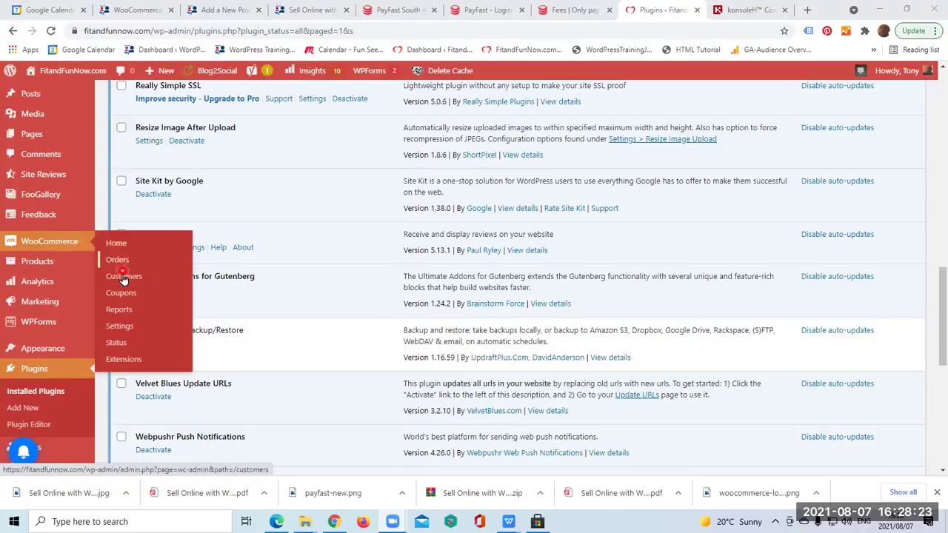
{"action": "left_click", "coordinate": [127, 327]}
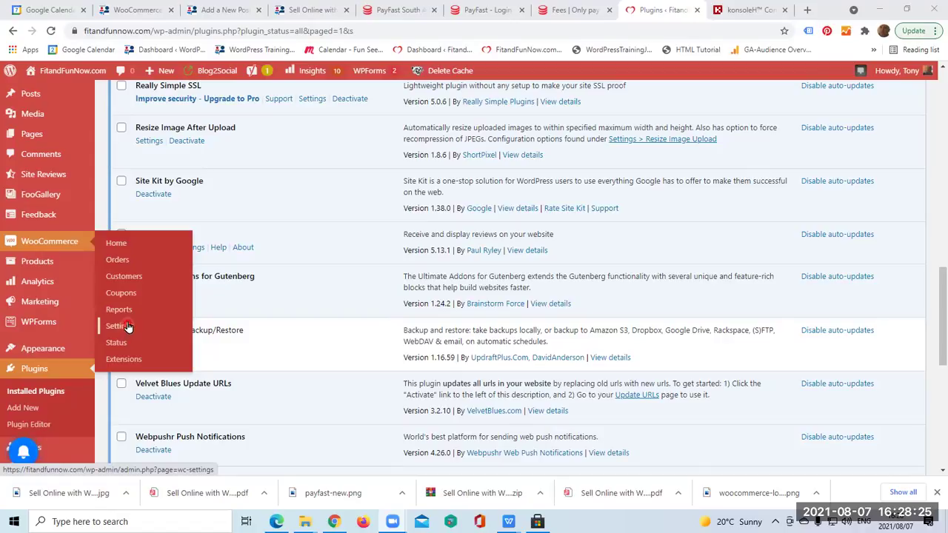
{"action": "left_click", "coordinate": [118, 245]}
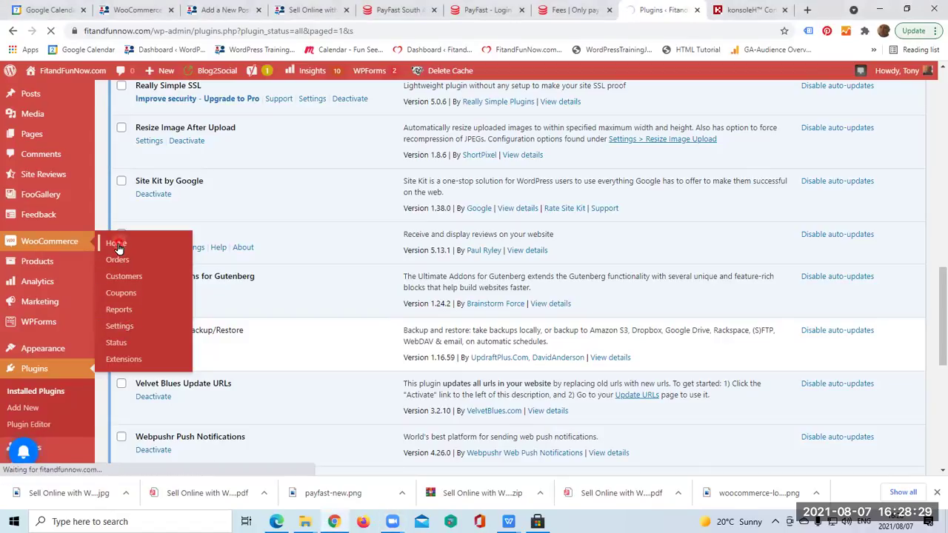
{"action": "left_click", "coordinate": [669, 486]}
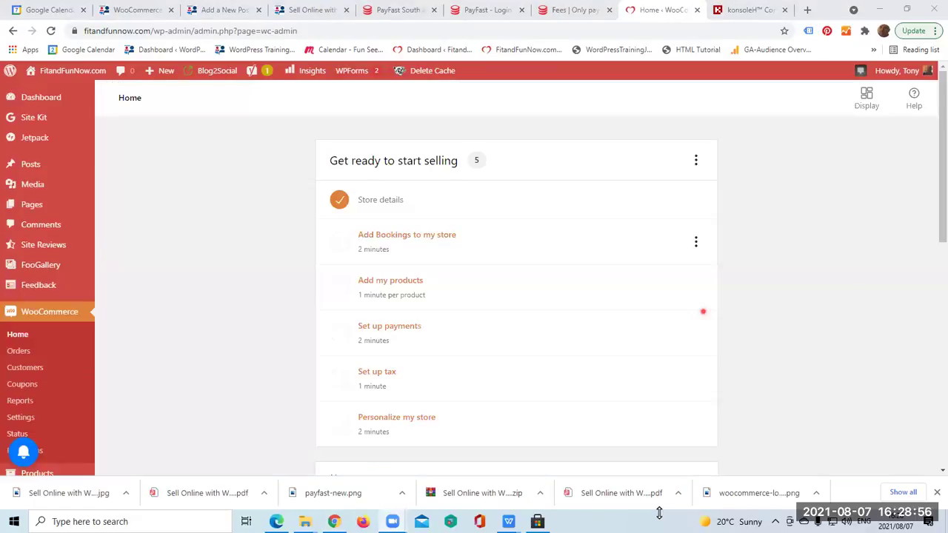
Step: Start PayFast setup from the payments task, bringing up the Merchant ID, Key and Passphrase form
{"action": "left_click", "coordinate": [703, 315]}
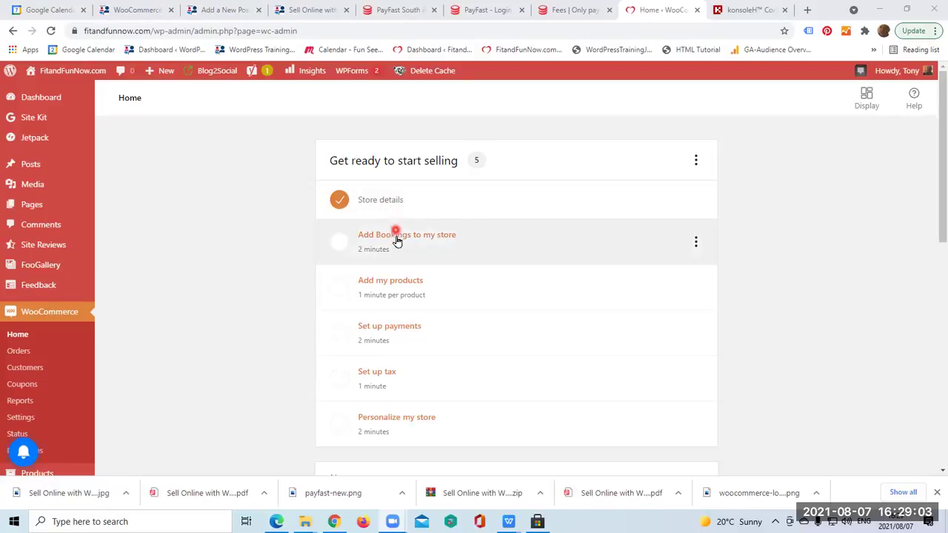
{"action": "left_click", "coordinate": [399, 330]}
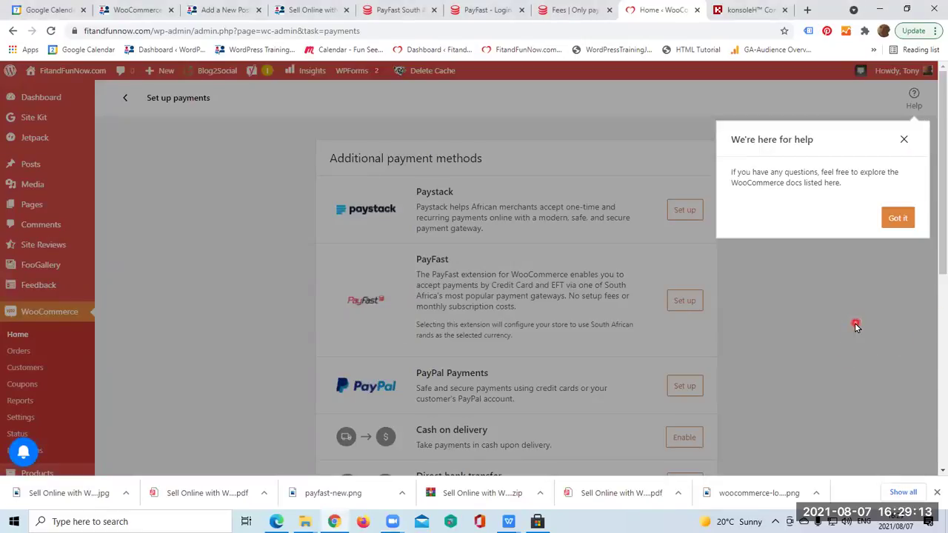
{"action": "left_click", "coordinate": [904, 140]}
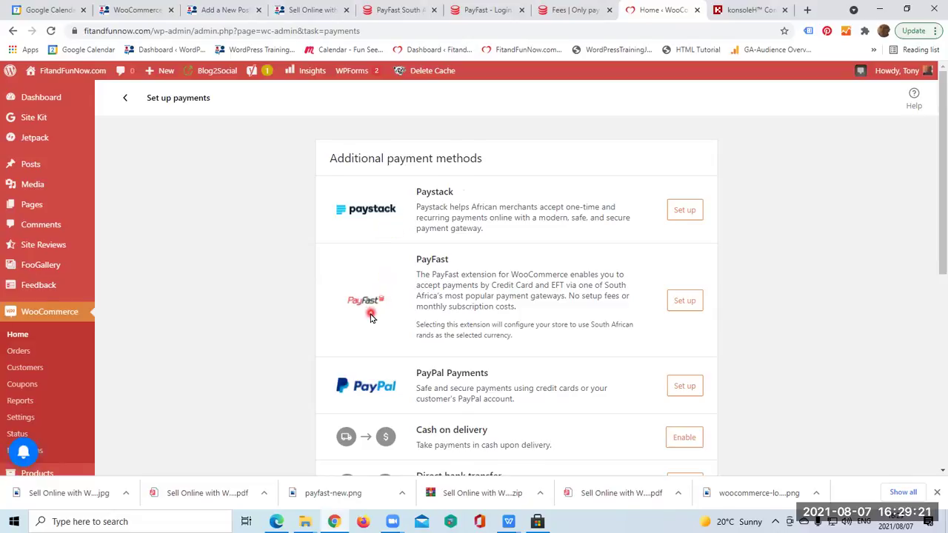
{"action": "scroll", "coordinate": [387, 396], "scroll_direction": "down", "scroll_amount": 2}
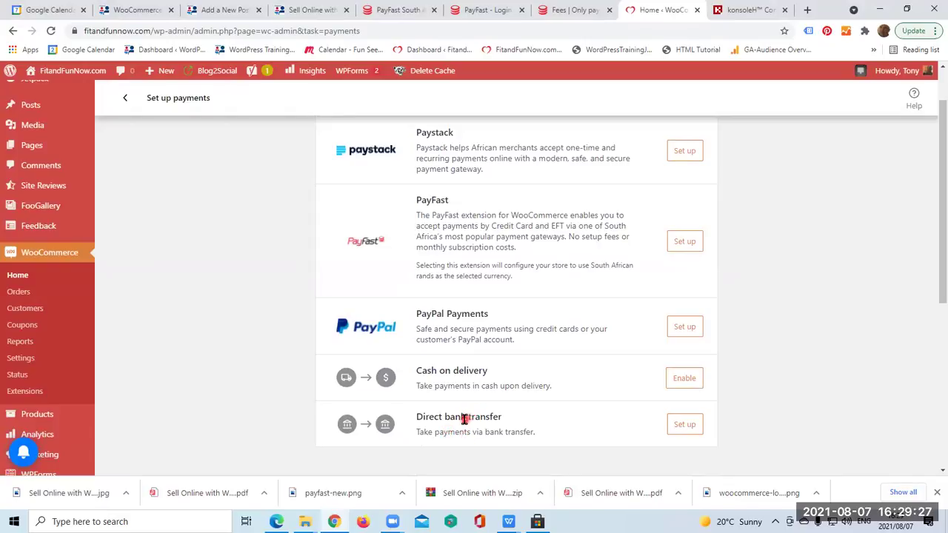
{"action": "left_click", "coordinate": [683, 243]}
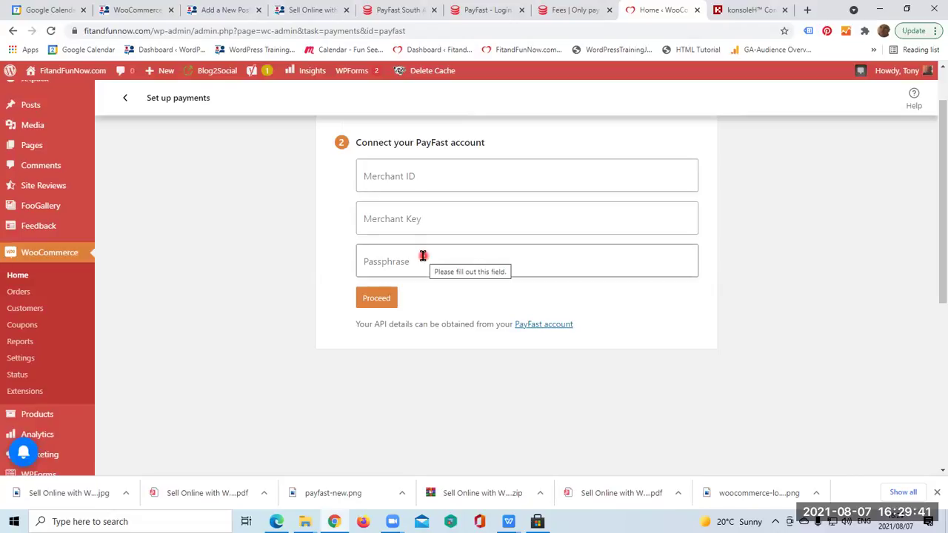
Step: Look over the PayFast account, then check the Merchant ID, Merchant Key and Passphrase fields
{"action": "left_click", "coordinate": [489, 11]}
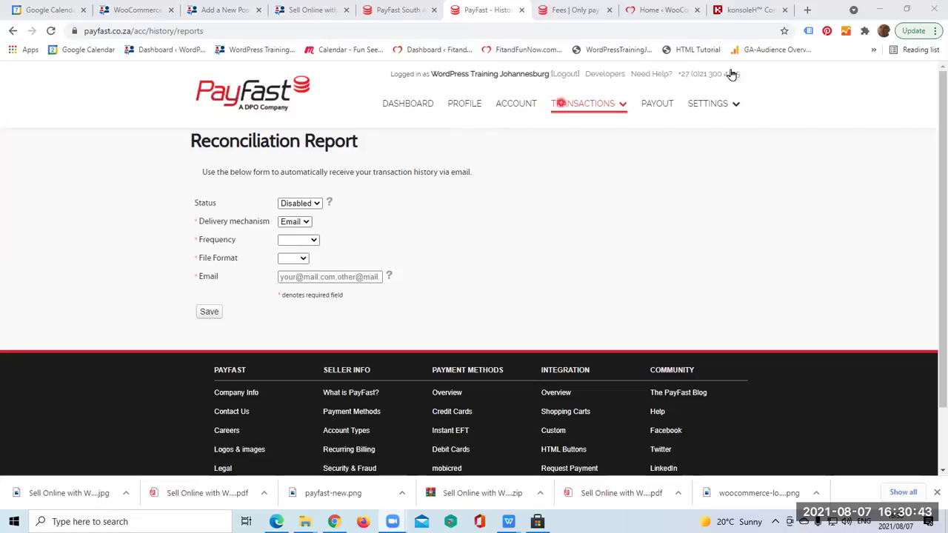
{"action": "left_click", "coordinate": [667, 9]}
{"action": "left_click", "coordinate": [448, 174]}
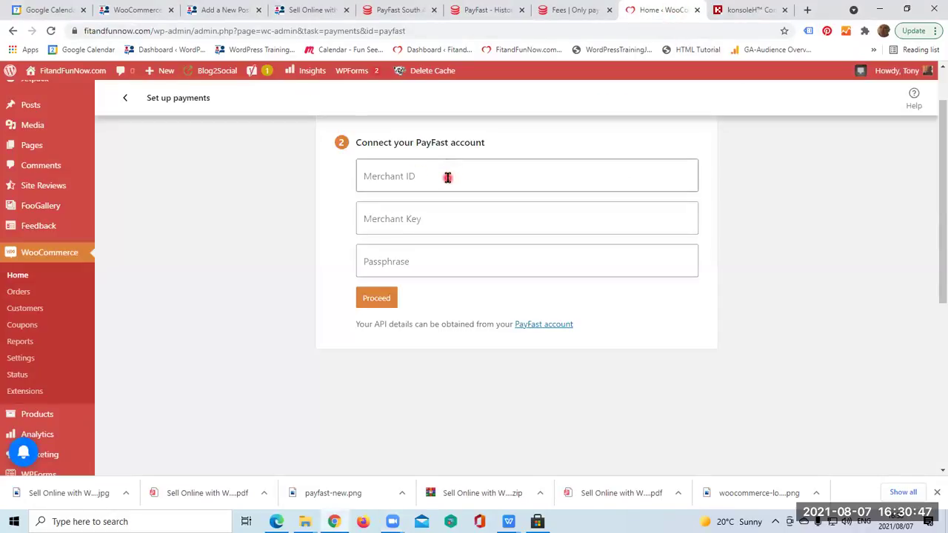
{"action": "left_click", "coordinate": [446, 216]}
{"action": "left_click", "coordinate": [436, 265]}
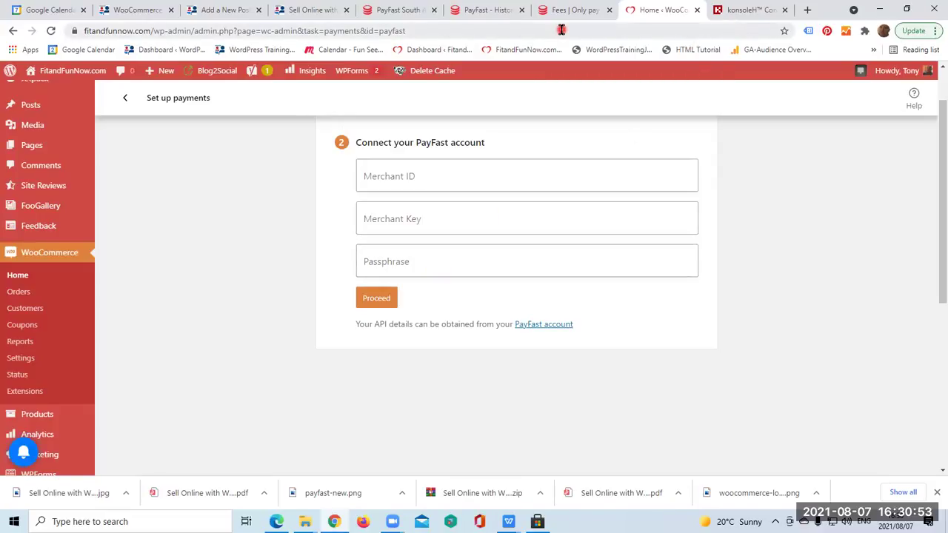
Step: Open PayFast's Settings > Integration page to find the merchant credentials
{"action": "left_click", "coordinate": [493, 13]}
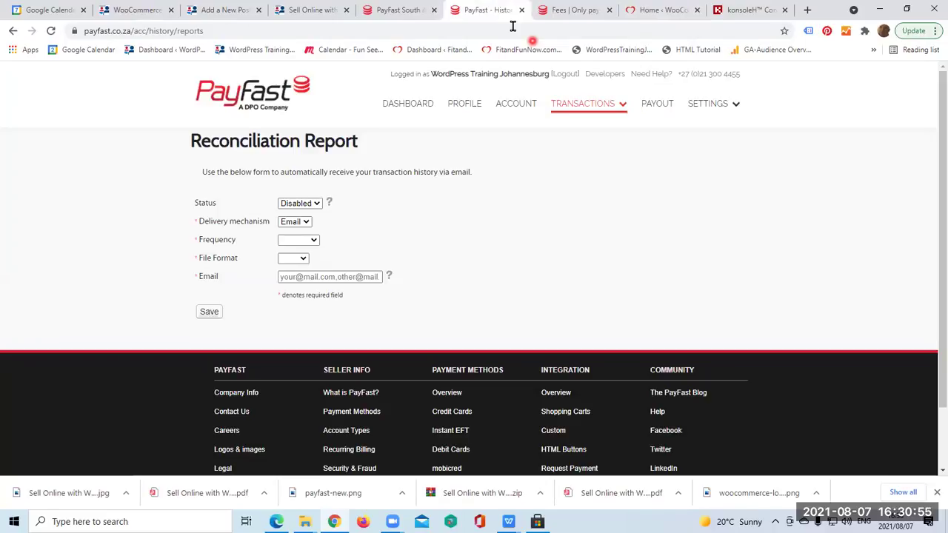
{"action": "mouse_move", "coordinate": [724, 103]}
{"action": "left_click", "coordinate": [742, 135]}
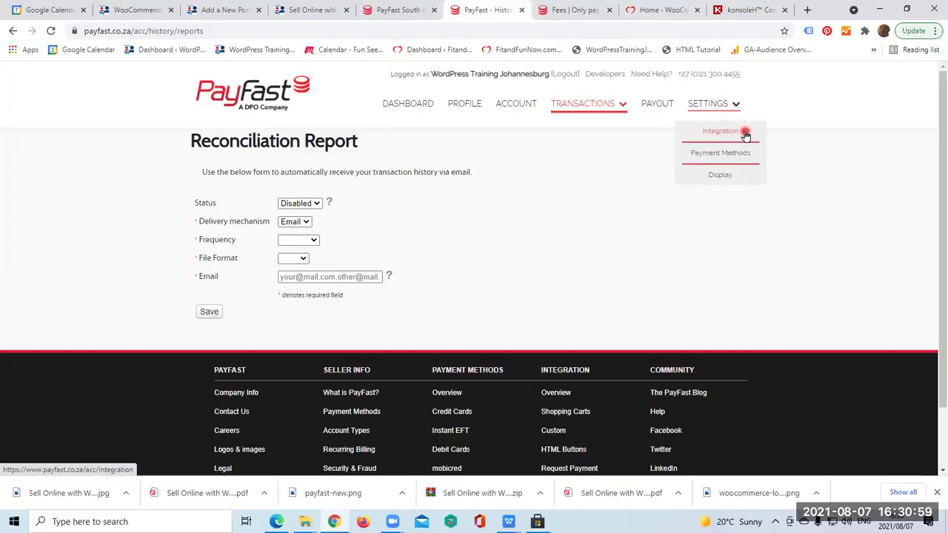
Step: Open one of the downloaded PDF files
{"action": "left_click", "coordinate": [665, 485]}
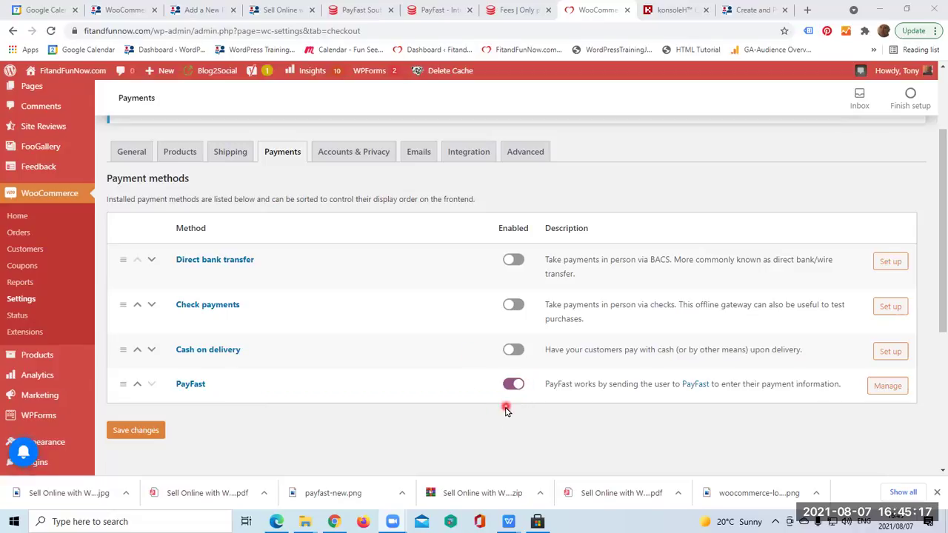
Step: Go to the Create and Publish a WordPress Website post and scroll to its R690.00 Buy Now card
{"action": "left_click", "coordinate": [752, 10]}
{"action": "scroll", "coordinate": [566, 296], "scroll_direction": "down", "scroll_amount": 15}
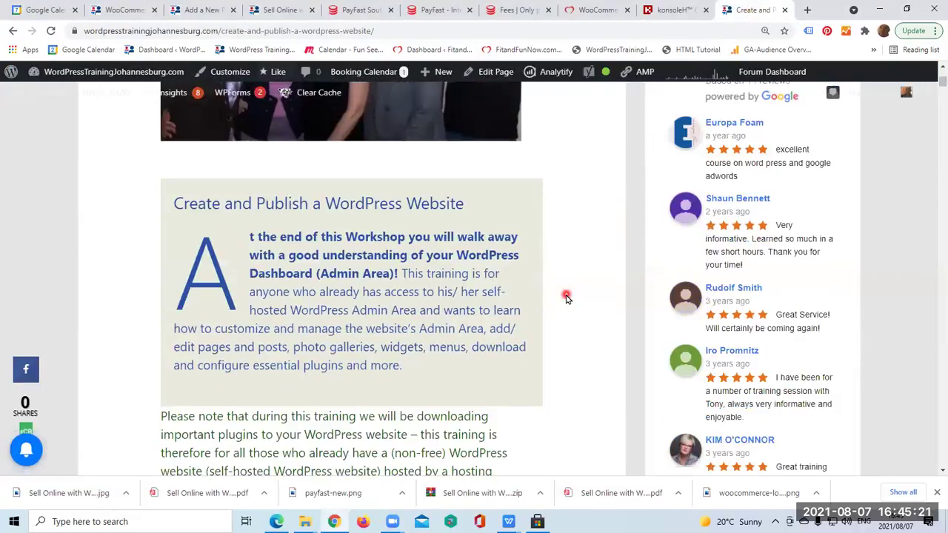
{"action": "scroll", "coordinate": [566, 320], "scroll_direction": "down", "scroll_amount": 20}
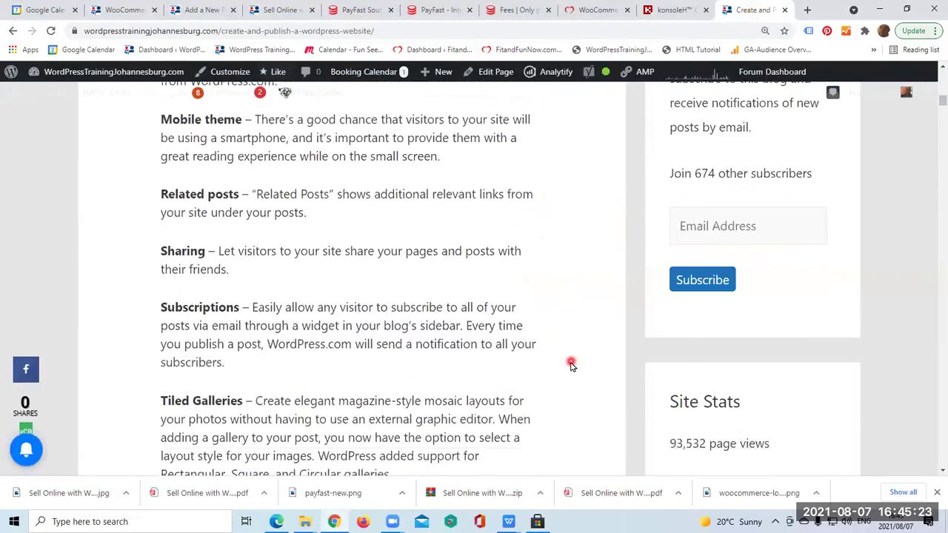
{"action": "scroll", "coordinate": [546, 380], "scroll_direction": "down", "scroll_amount": 20}
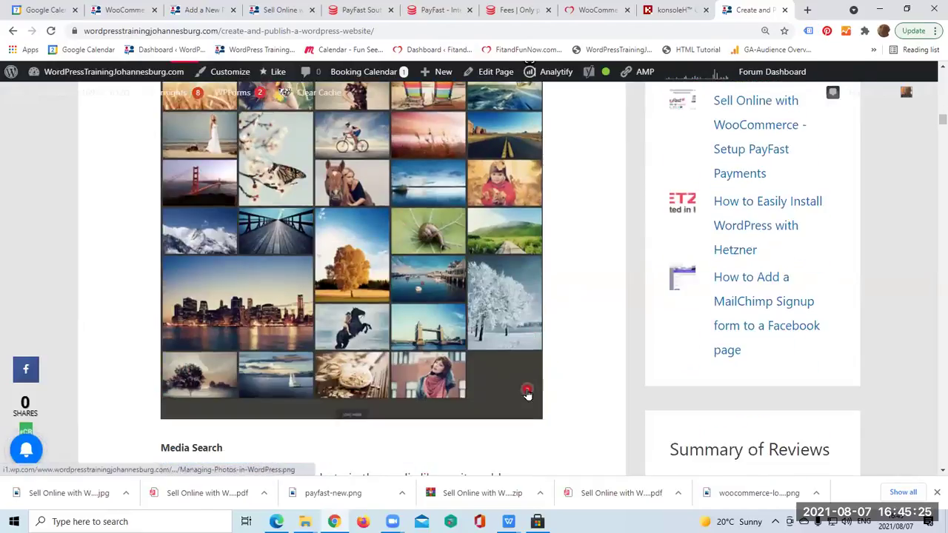
{"action": "scroll", "coordinate": [513, 400], "scroll_direction": "down", "scroll_amount": 20}
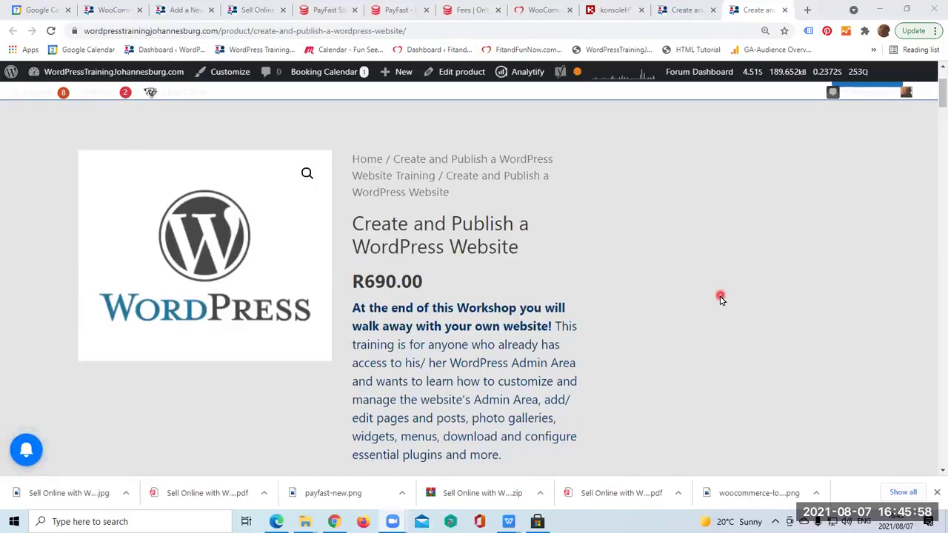
Step: Add the workshop to the cart and open the Cart page from the confirmation notice
{"action": "scroll", "coordinate": [720, 299], "scroll_direction": "down", "scroll_amount": 2}
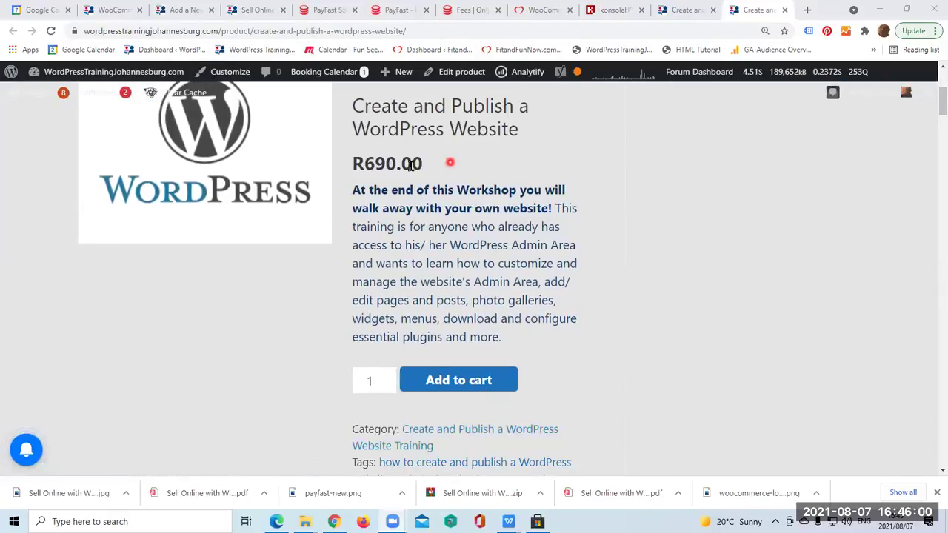
{"action": "left_click", "coordinate": [458, 382]}
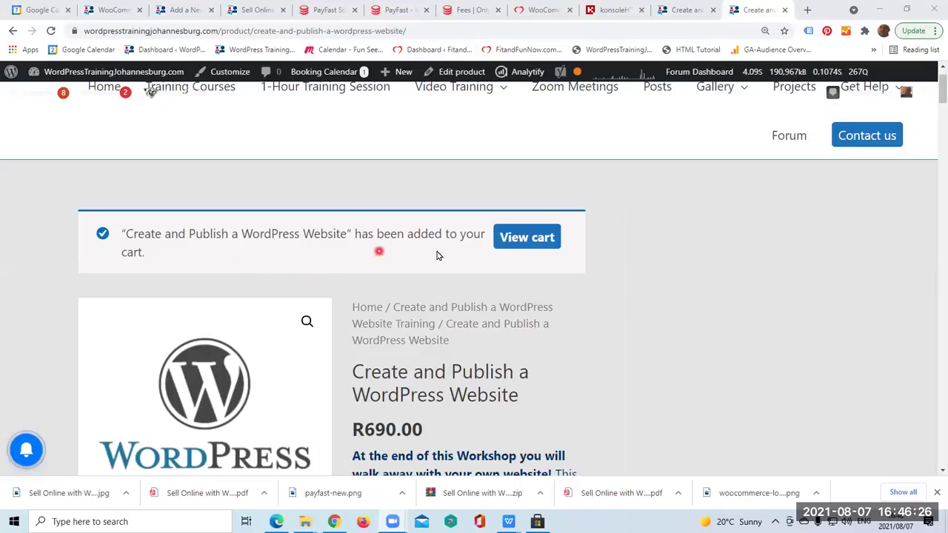
{"action": "left_click", "coordinate": [527, 241]}
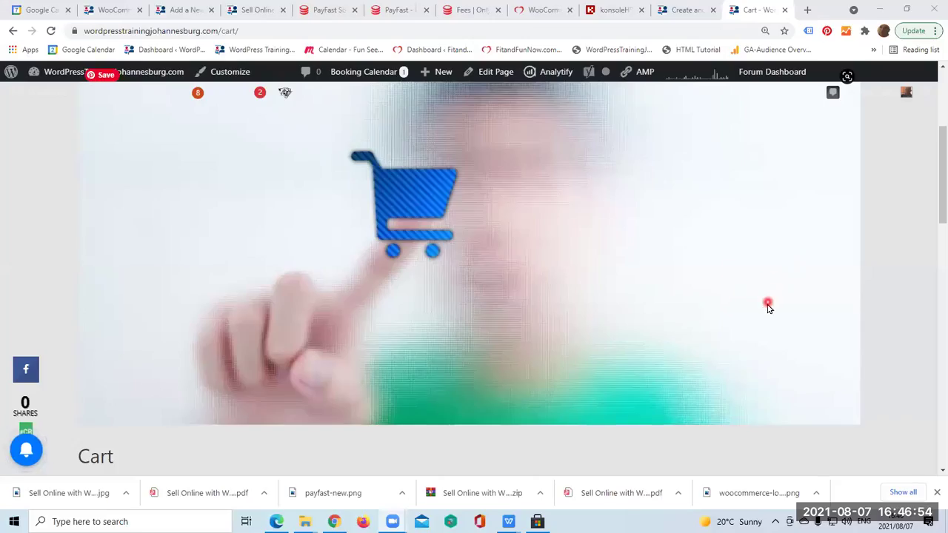
Step: Raise the workshop's cart quantity to 2 and review the cart totals
{"action": "scroll", "coordinate": [768, 308], "scroll_direction": "down", "scroll_amount": 3}
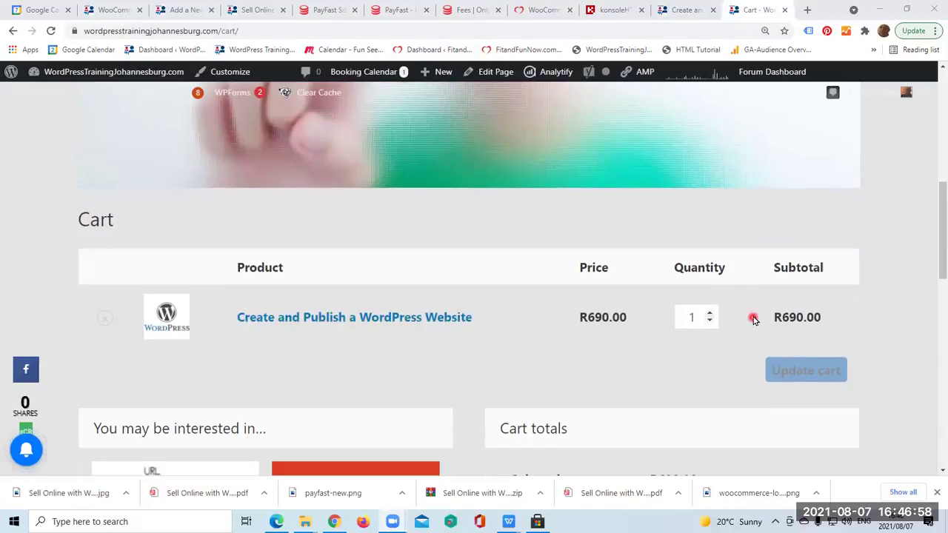
{"action": "left_click", "coordinate": [710, 314]}
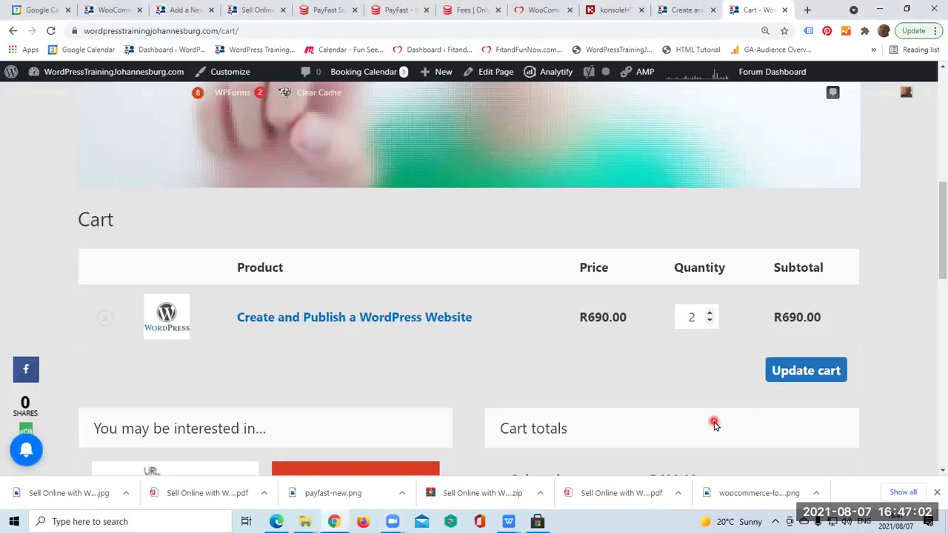
{"action": "scroll", "coordinate": [633, 376], "scroll_direction": "down", "scroll_amount": 3}
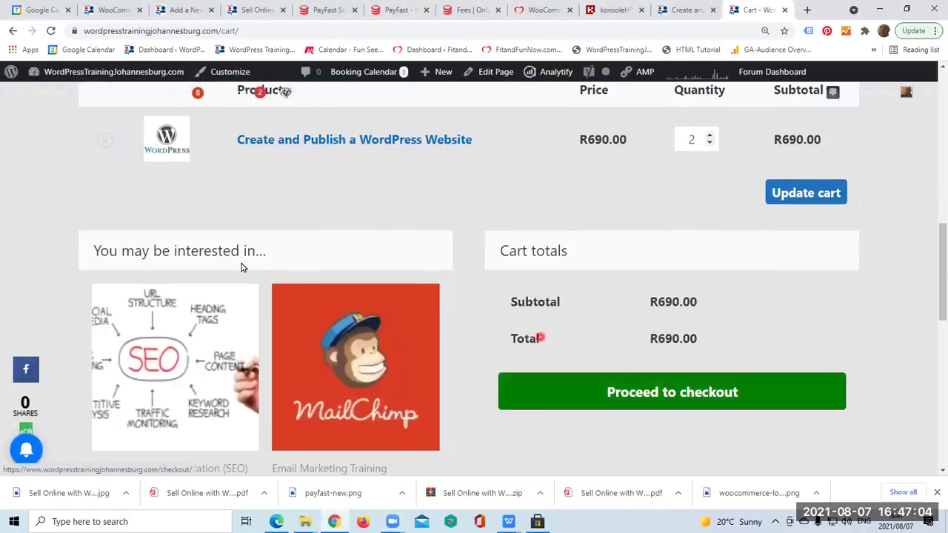
{"action": "scroll", "coordinate": [284, 353], "scroll_direction": "down", "scroll_amount": 2}
{"action": "scroll", "coordinate": [268, 373], "scroll_direction": "up", "scroll_amount": 3}
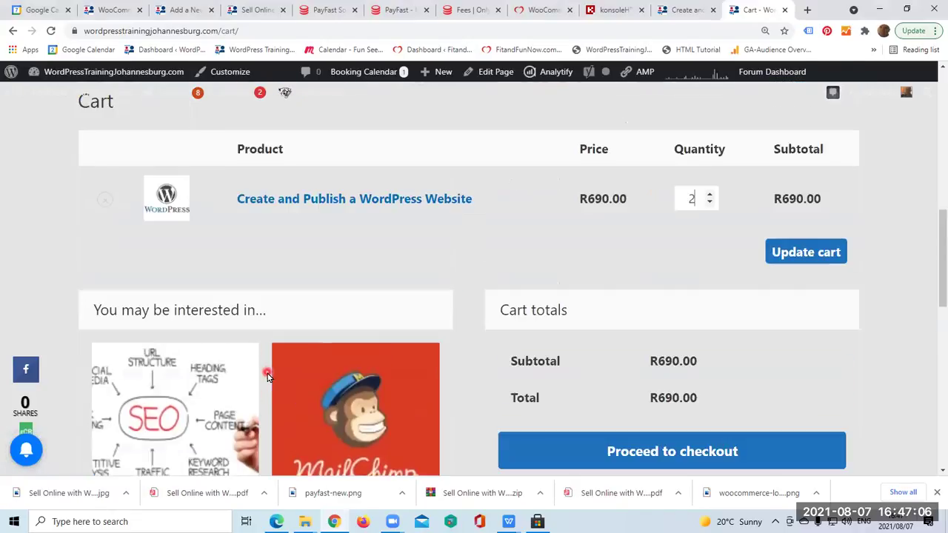